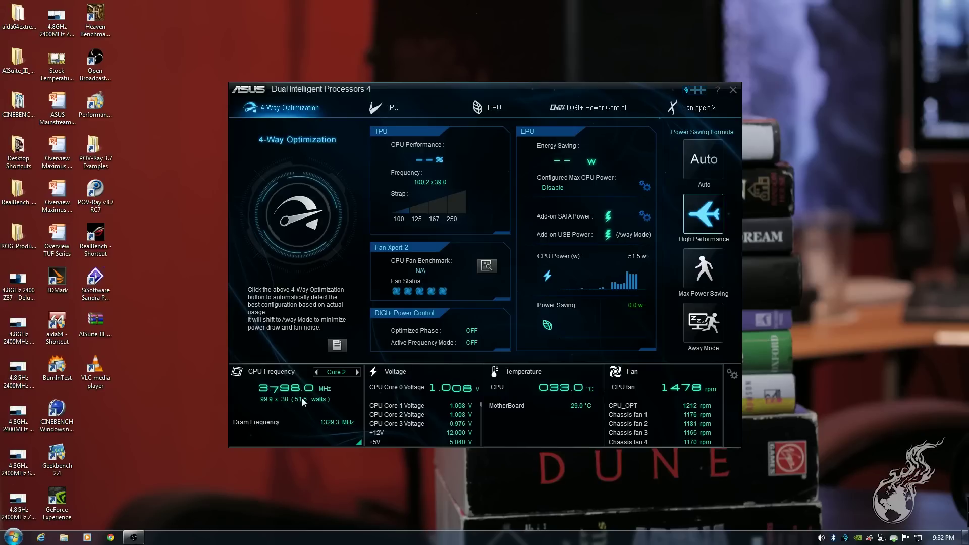
Check the per-core CPU usage view and return to the monitoring overview.
left_click(358, 372)
left_click(359, 443)
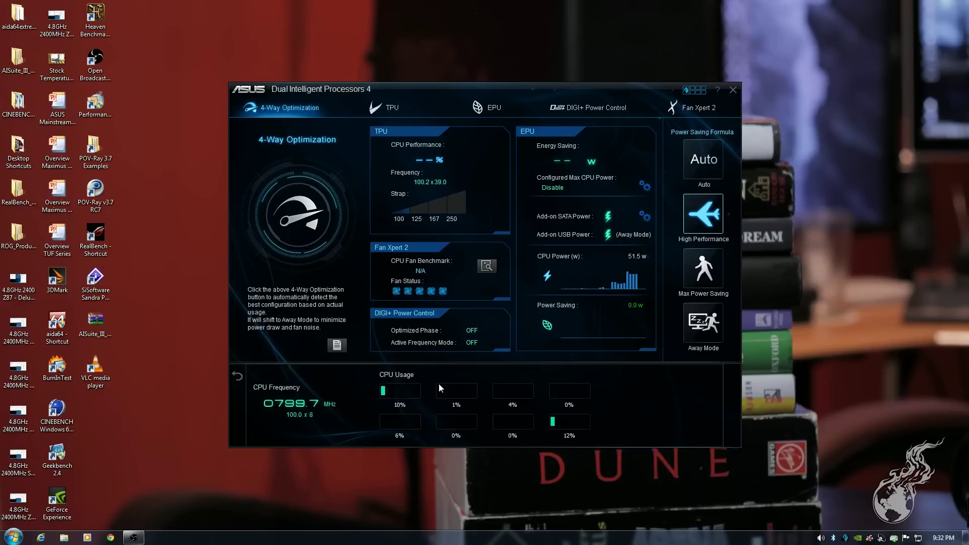
left_click(237, 377)
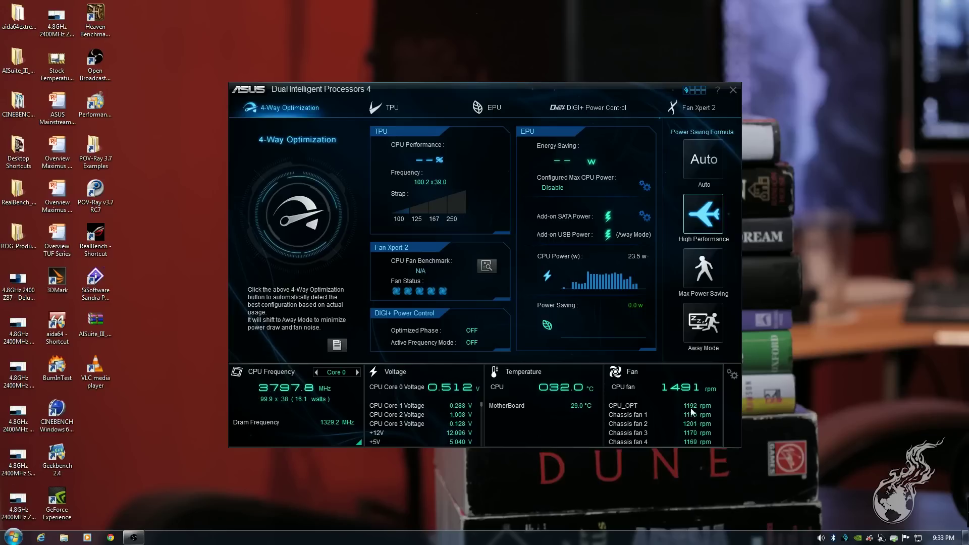
Review the monitoring thresholds for voltage, temperature and fans, plus the temperature unit setting, and return to the overview.
left_click(732, 374)
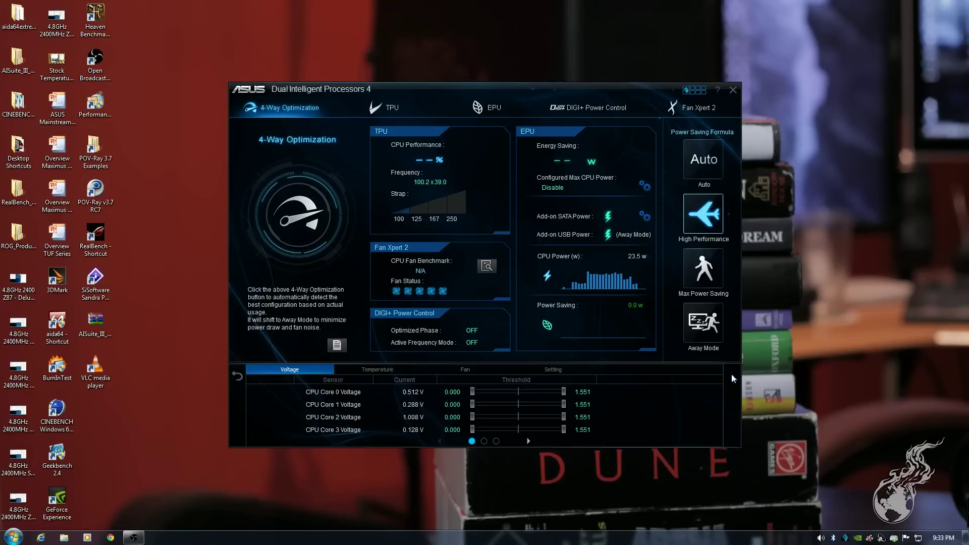
left_click(383, 371)
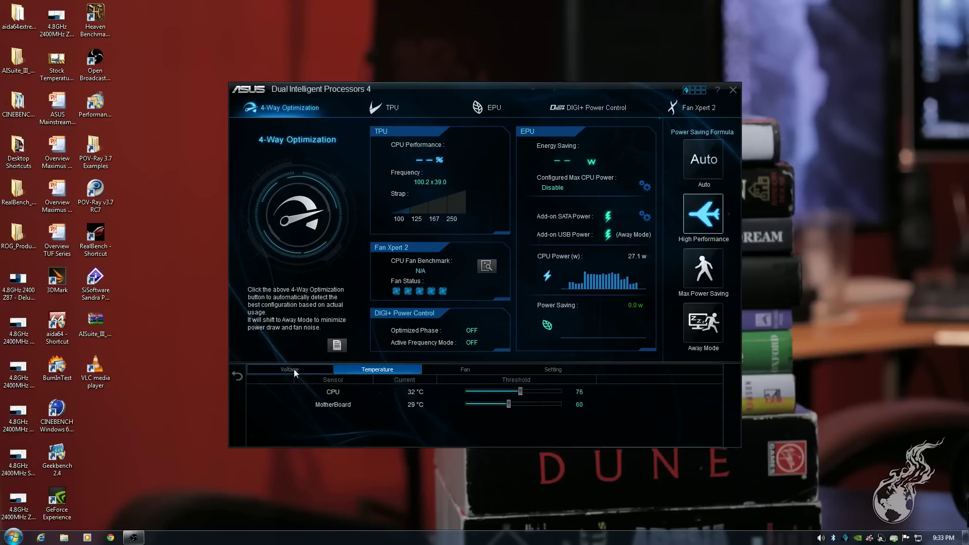
left_click(465, 370)
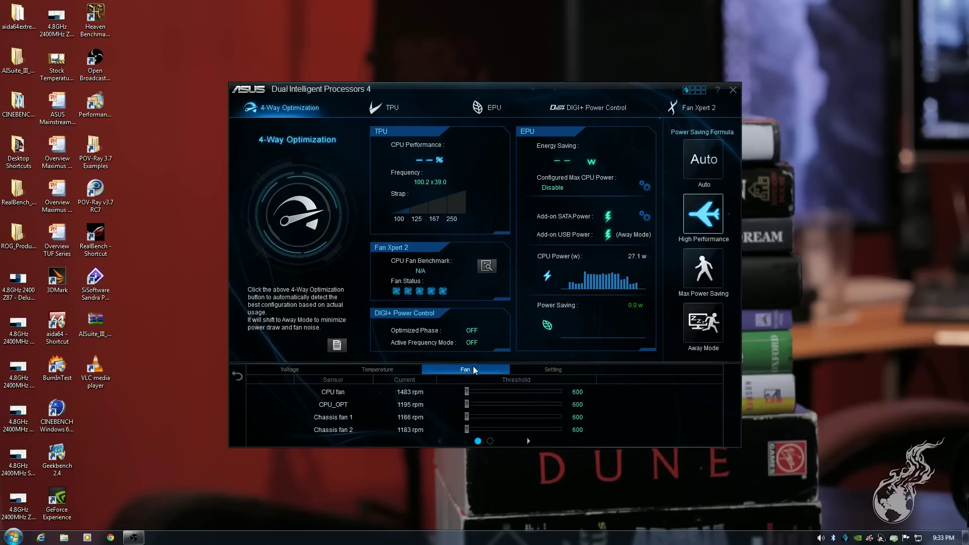
left_click(555, 371)
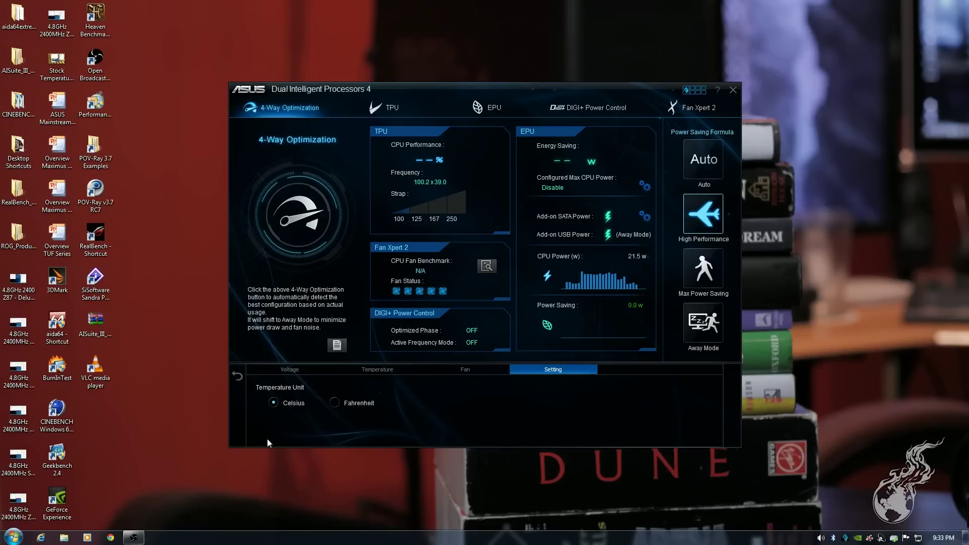
left_click(237, 376)
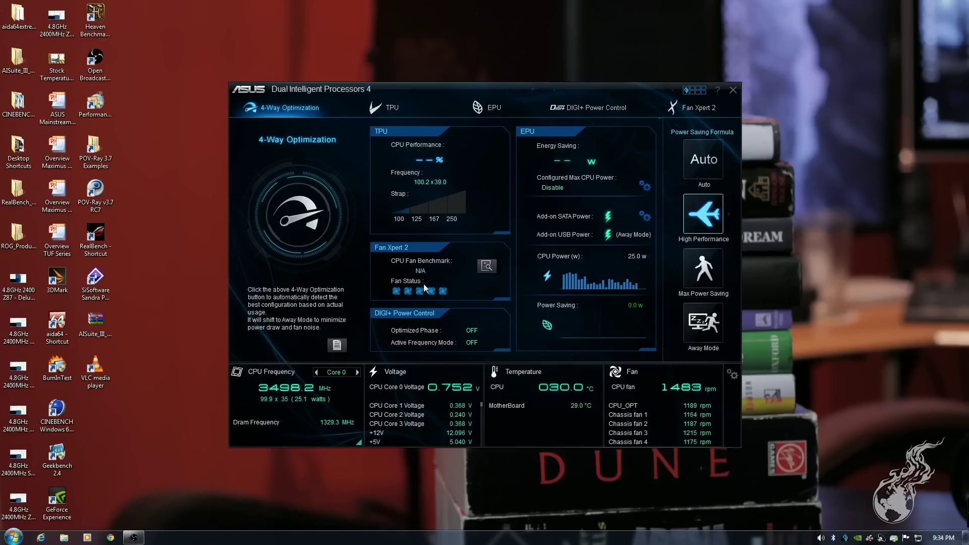
Preview the individual fan curves in the Fan Xpert 2 status summary and look over the EPU power saving readings.
mouse_move(411, 289)
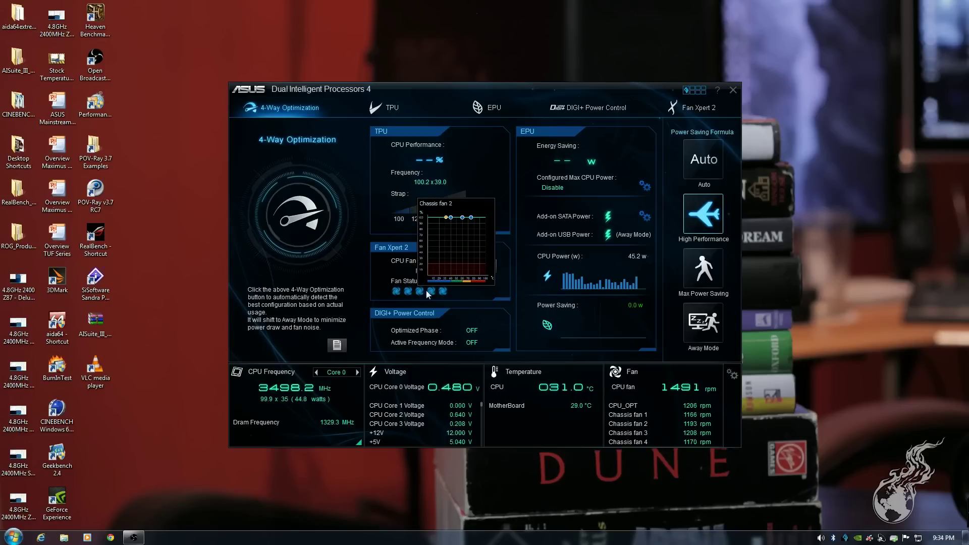
mouse_move(441, 292)
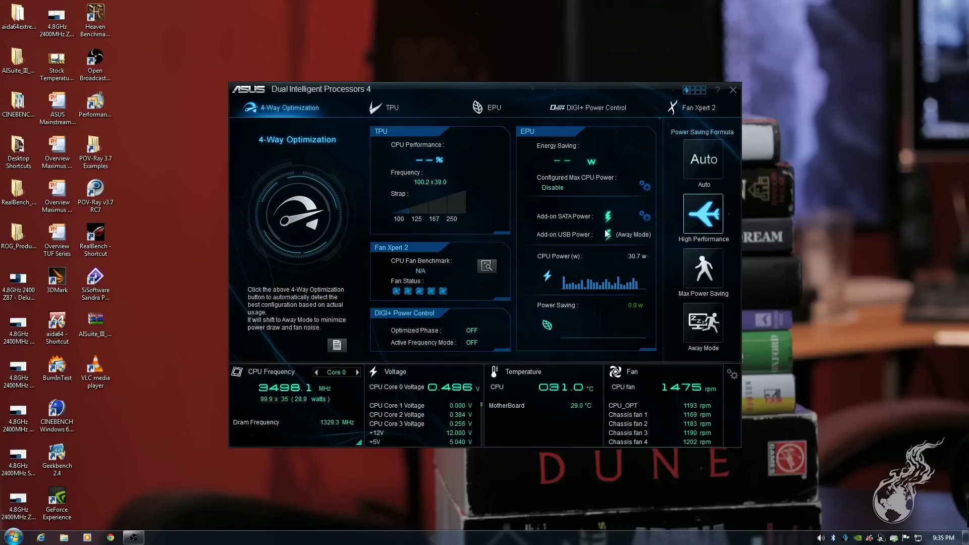
mouse_move(592, 322)
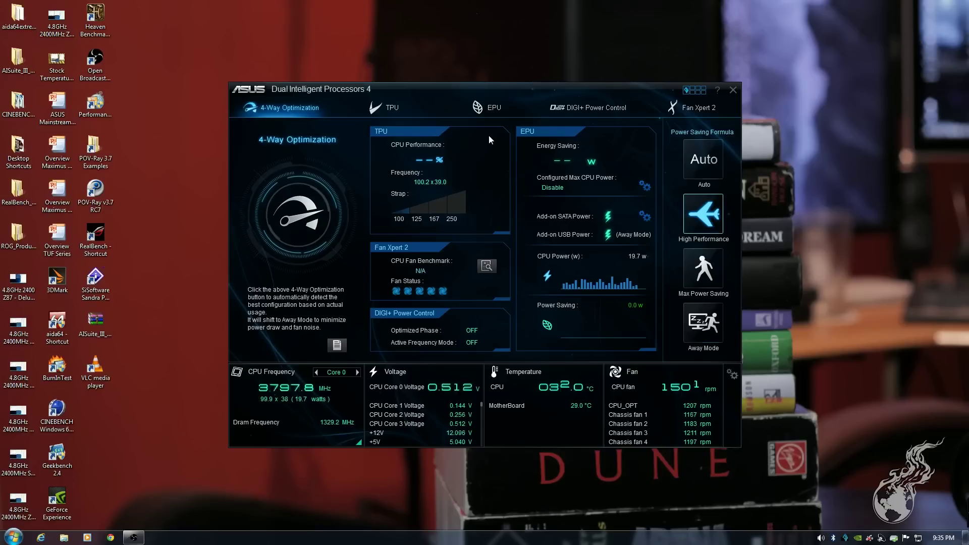
In the TPU settings, enable group tuning and raise the CPU ratio to 44 for all cores.
left_click(404, 114)
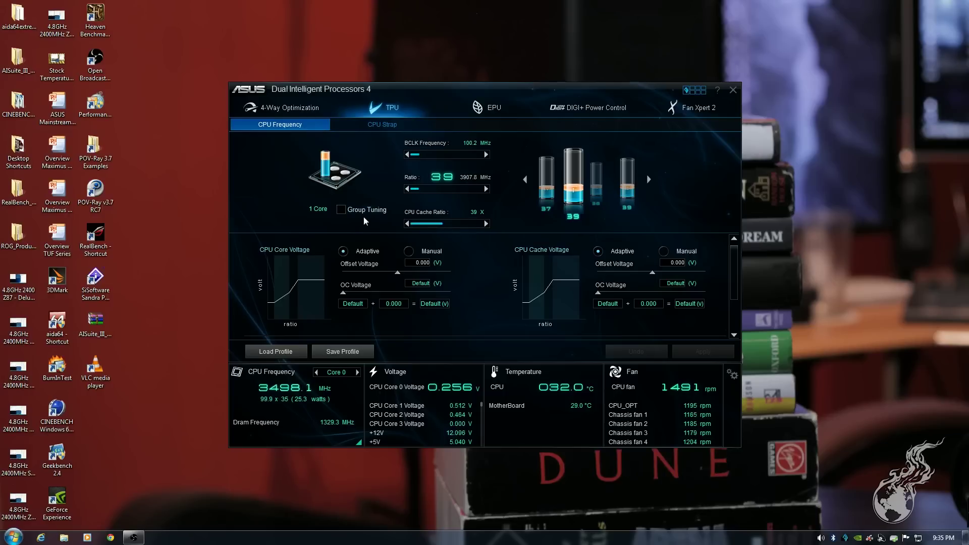
left_click(343, 210)
left_click(486, 189)
left_click(486, 189)
left_click(486, 189)
left_click(486, 189)
left_click(486, 188)
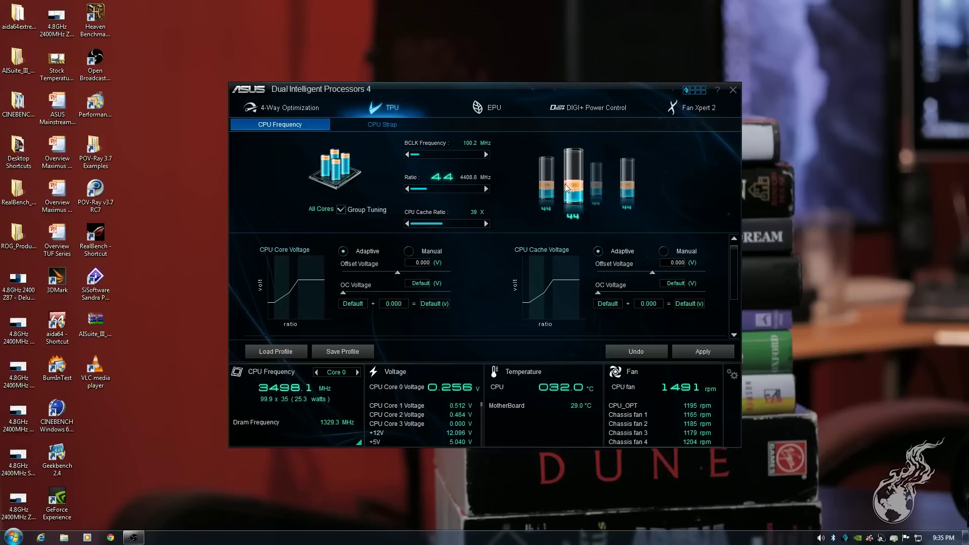
Turn off group tuning and raise the ratio to 45 individually for each active-core count.
left_click(341, 209)
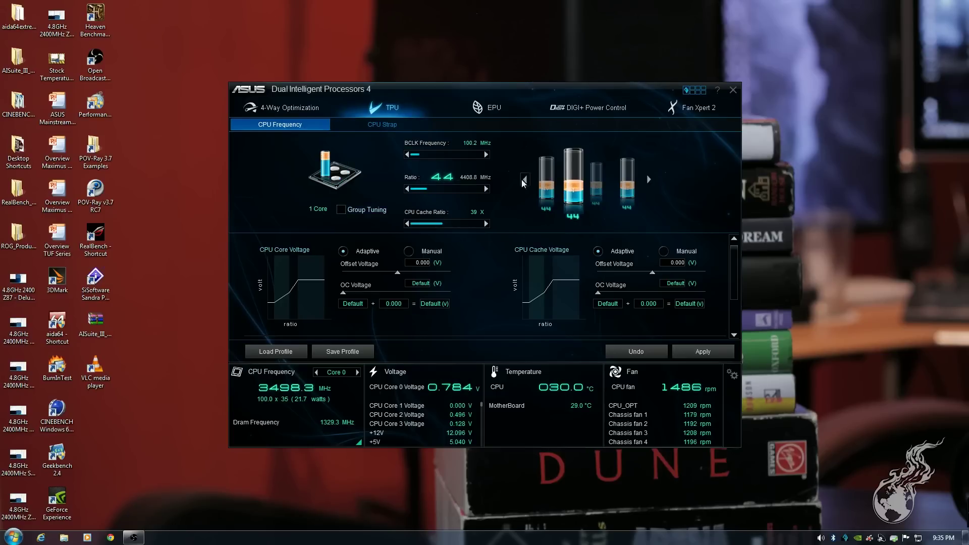
left_click(486, 189)
left_click(415, 191)
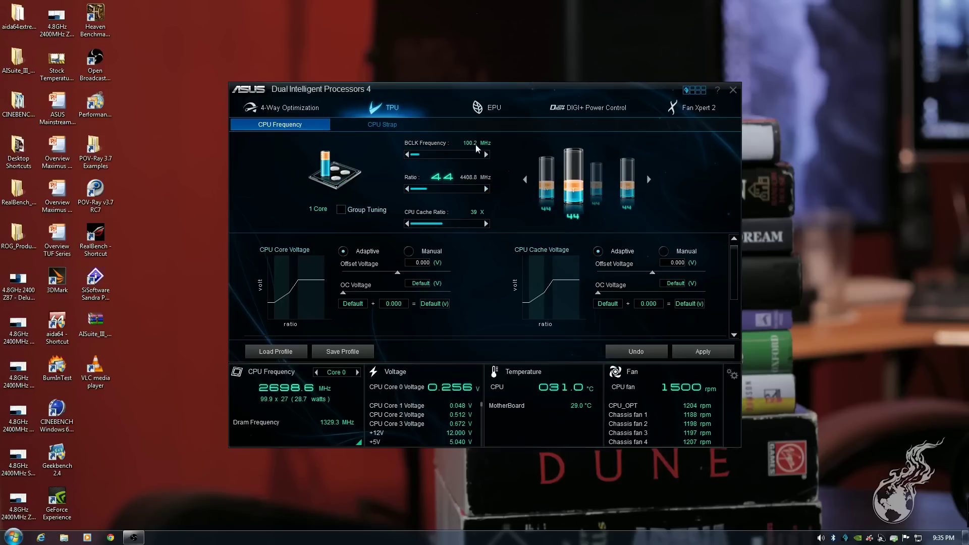
left_click(649, 179)
left_click(649, 179)
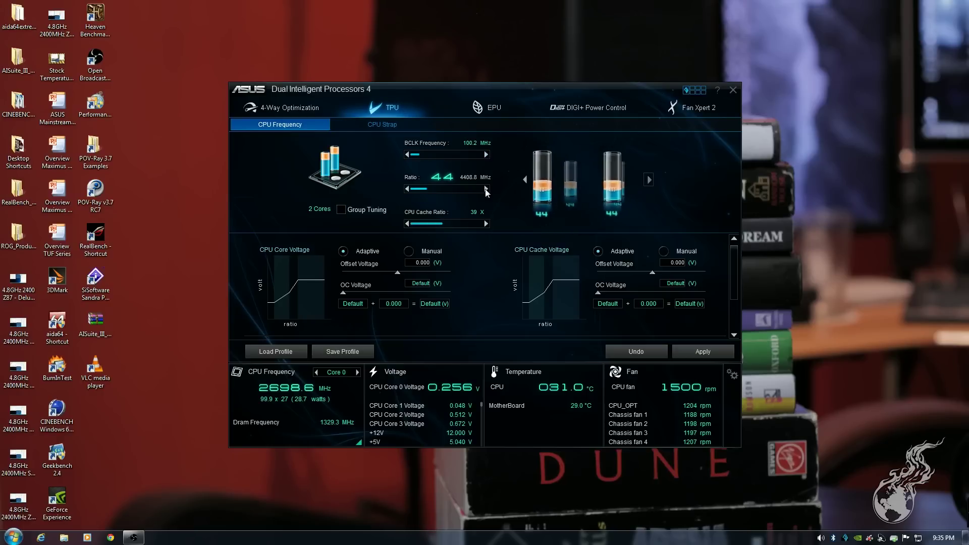
left_click(486, 187)
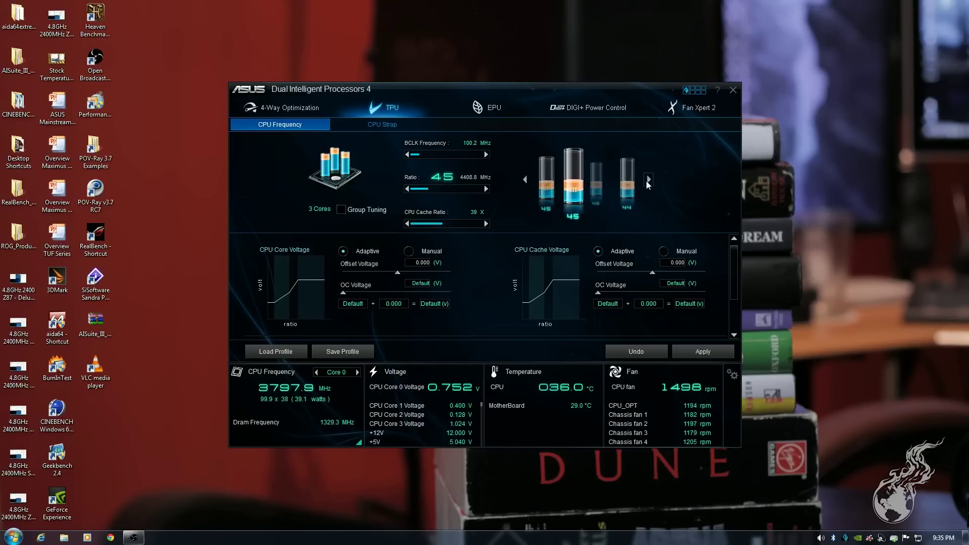
left_click(649, 179)
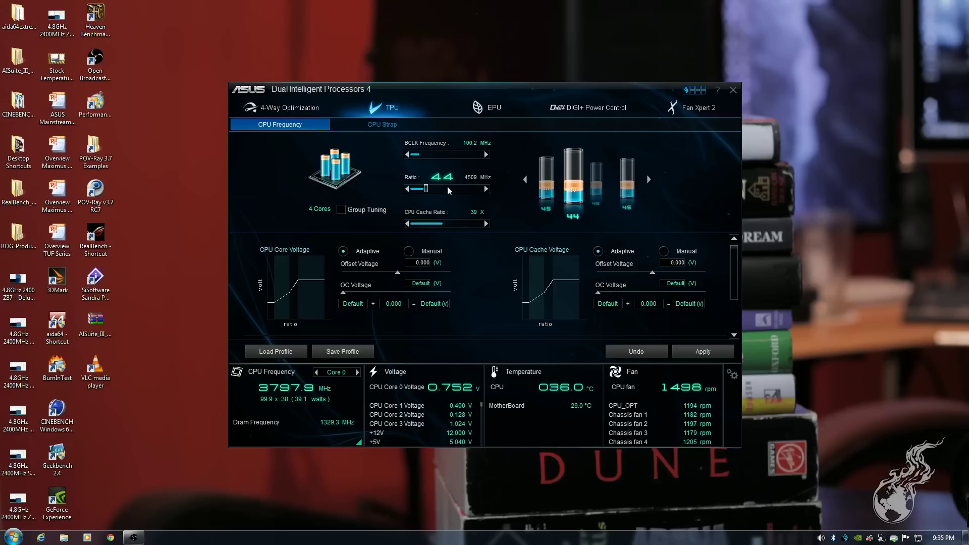
left_click(486, 188)
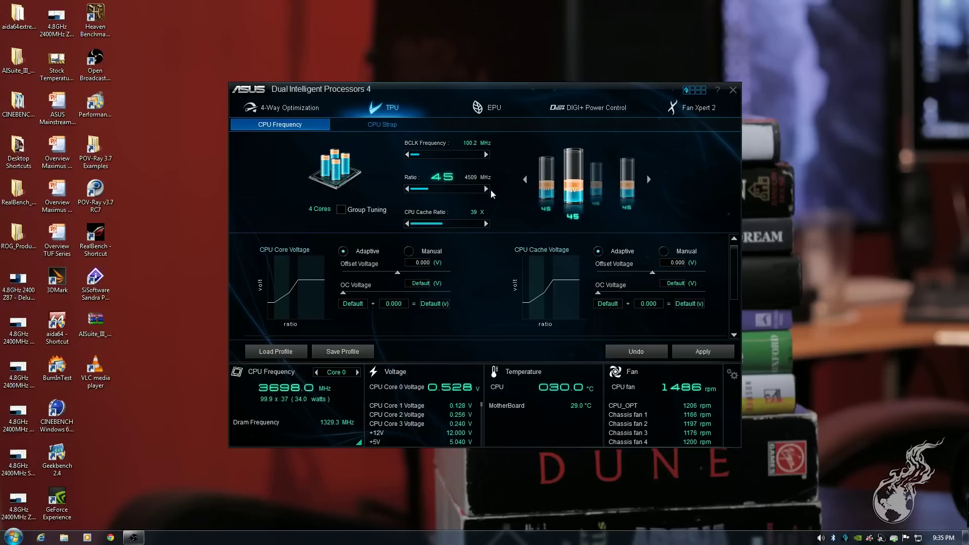
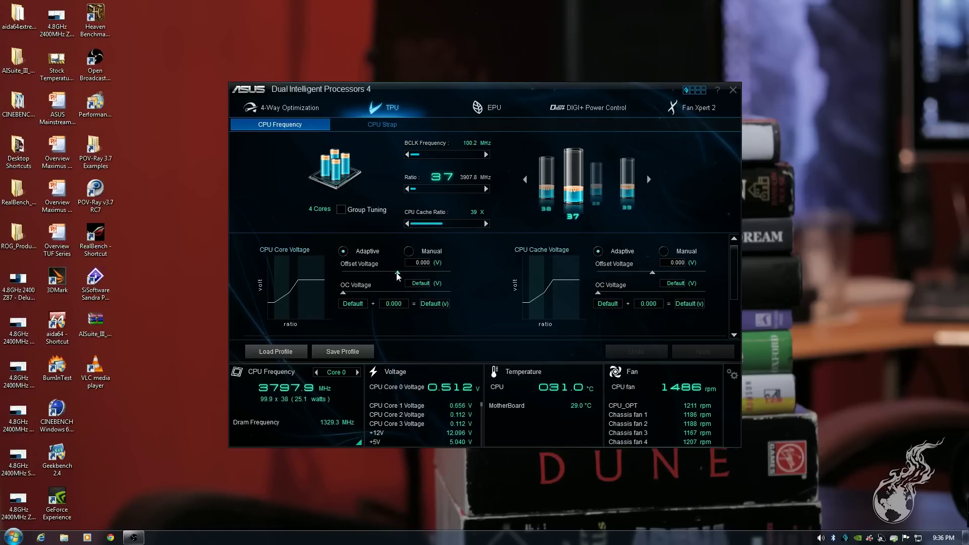
Try raising the adaptive CPU core voltage offset, and switch the core voltage to manual mode at 1.2 V.
left_click_drag(398, 275, 429, 274)
left_click(408, 250)
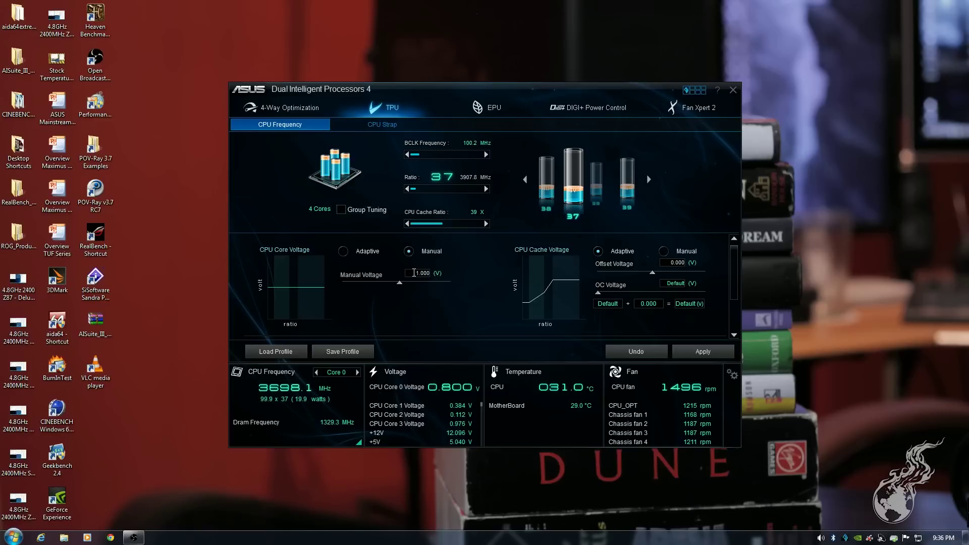
double_click(411, 273)
type("1.2")
key("Return")
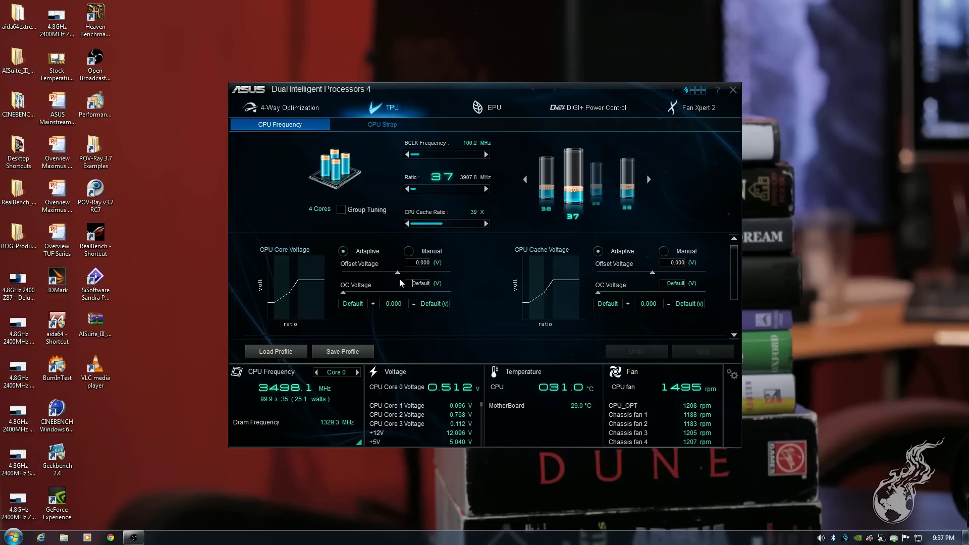
Try an adaptive CPU core voltage offset of 0.804 V and undo the change.
left_click_drag(398, 273, 442, 276)
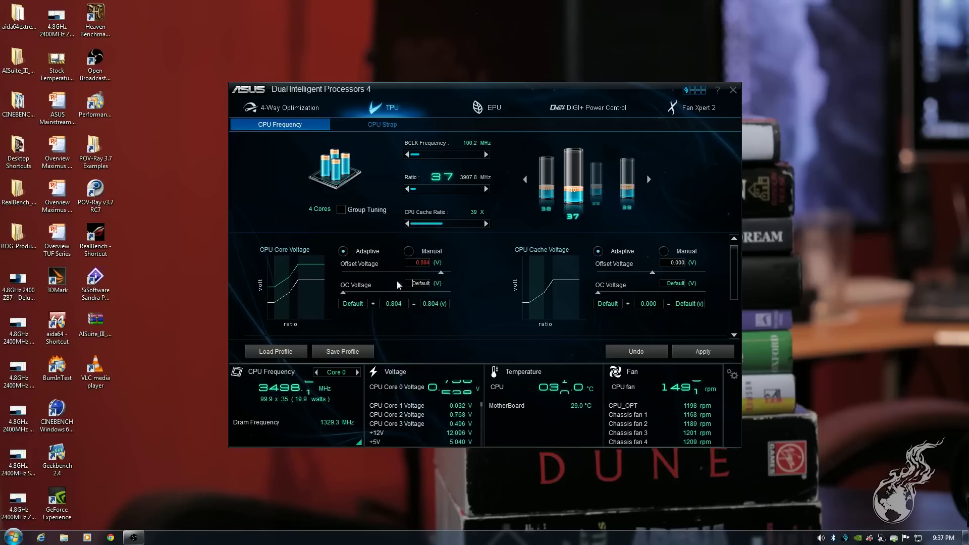
left_click(628, 357)
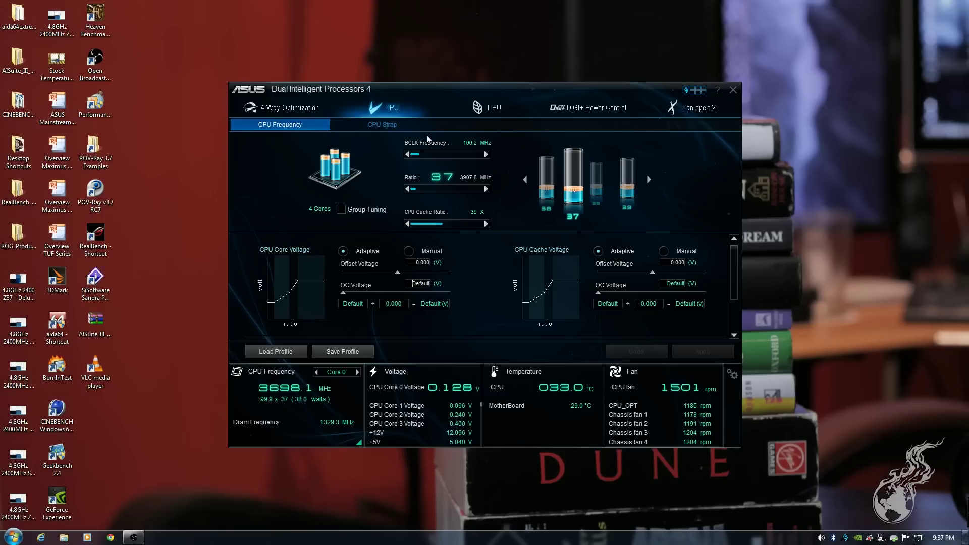
Look over the CPU strap options and the EPU Auto and Max Power Saving profiles, trying manual voltage decrement in Auto.
left_click(381, 125)
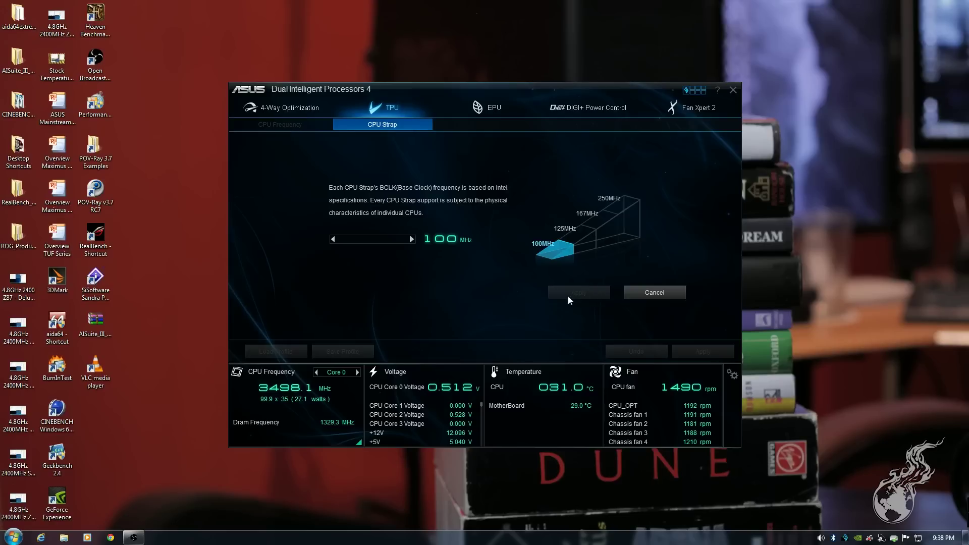
left_click(489, 107)
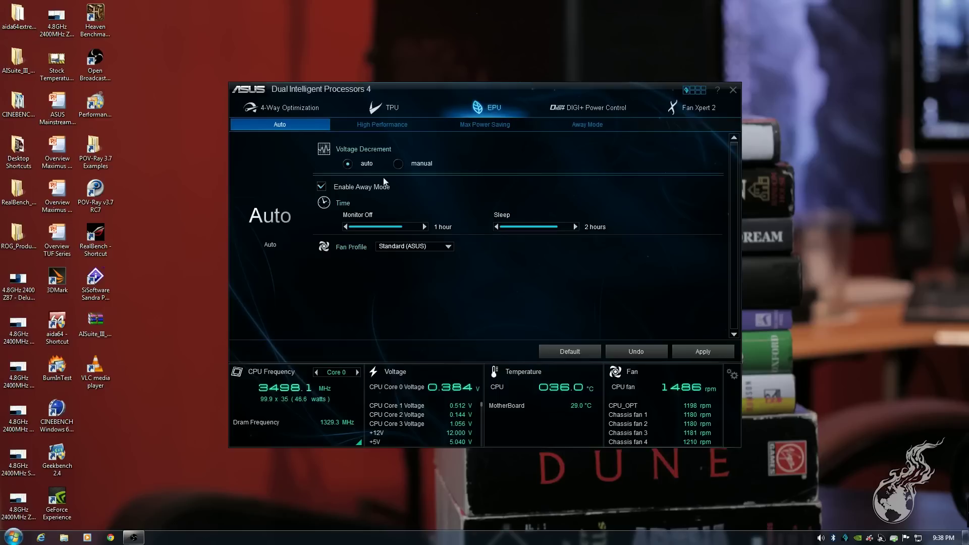
left_click(399, 163)
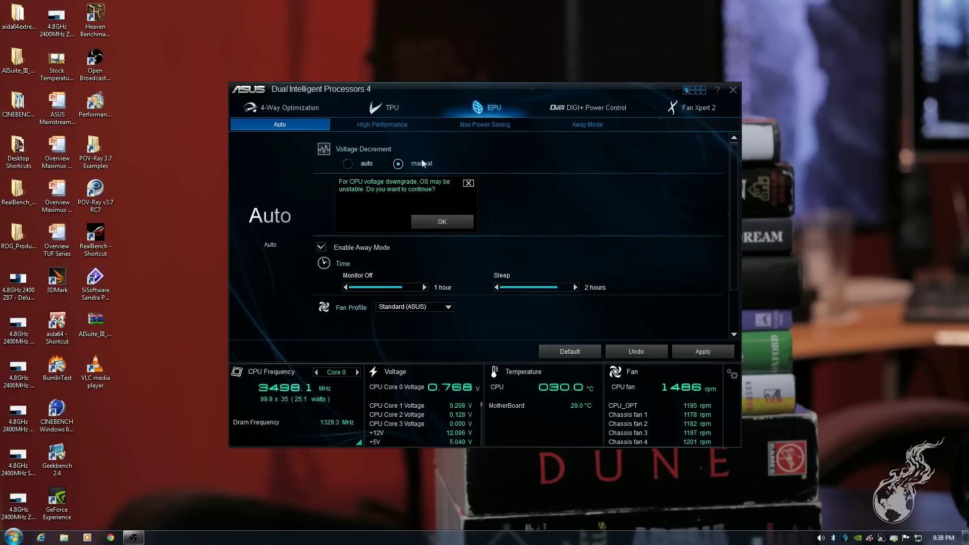
left_click(482, 126)
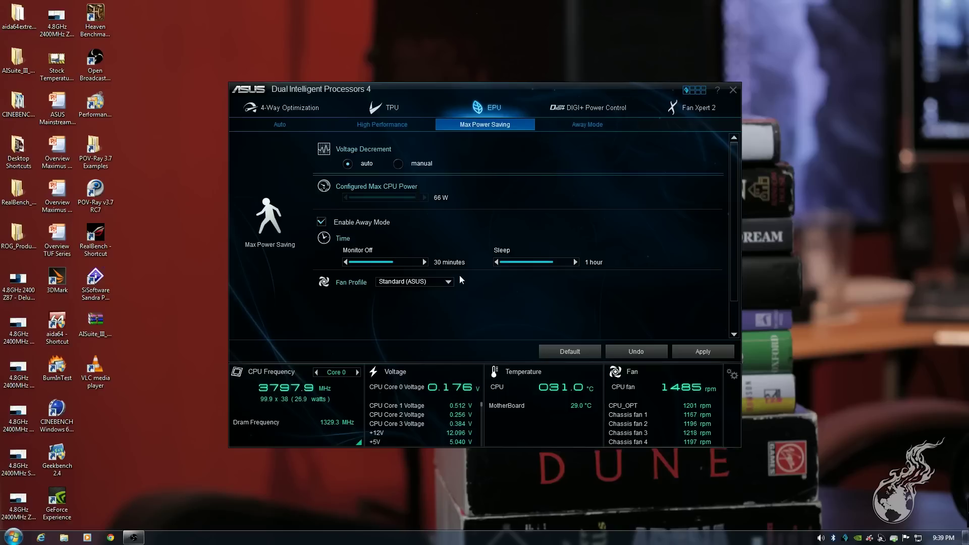
Examine the DIGI+ Power Control settings for the CPU, including the descriptions of power phase control and voltage frequency.
left_click(587, 110)
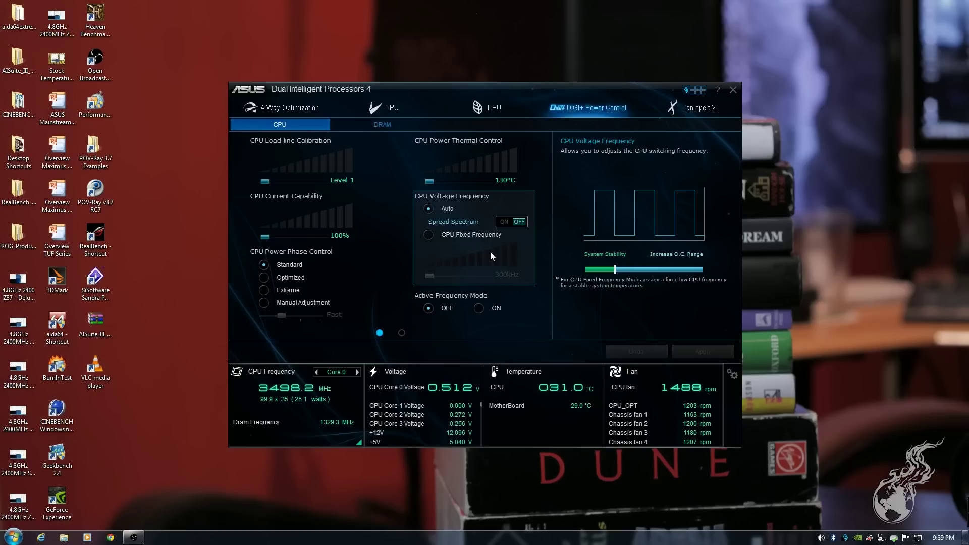
mouse_move(308, 275)
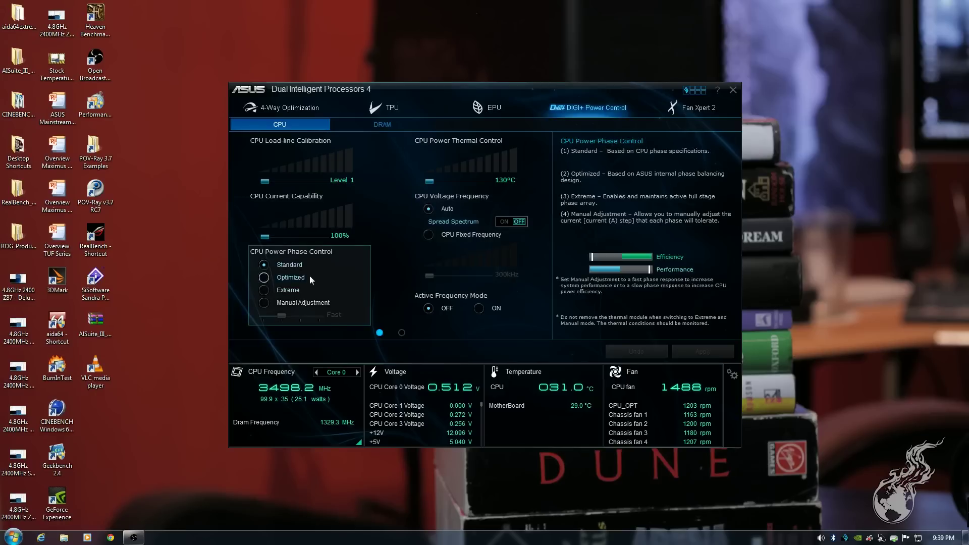
mouse_move(502, 259)
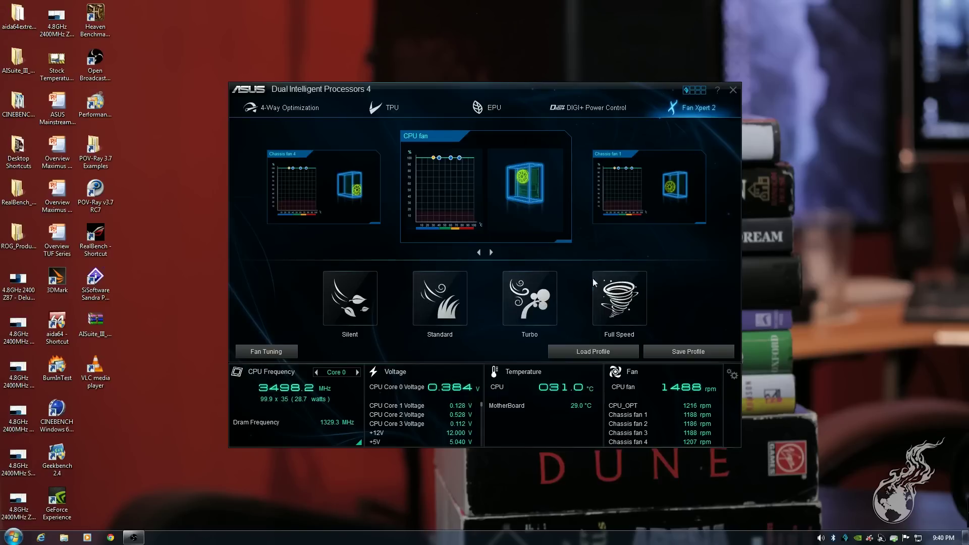
Reshape the CPU fan's Smart Mode curve to rise from about 60% to about 85% at 75 °C, and switch the fan to RPM Mode.
left_click(459, 199)
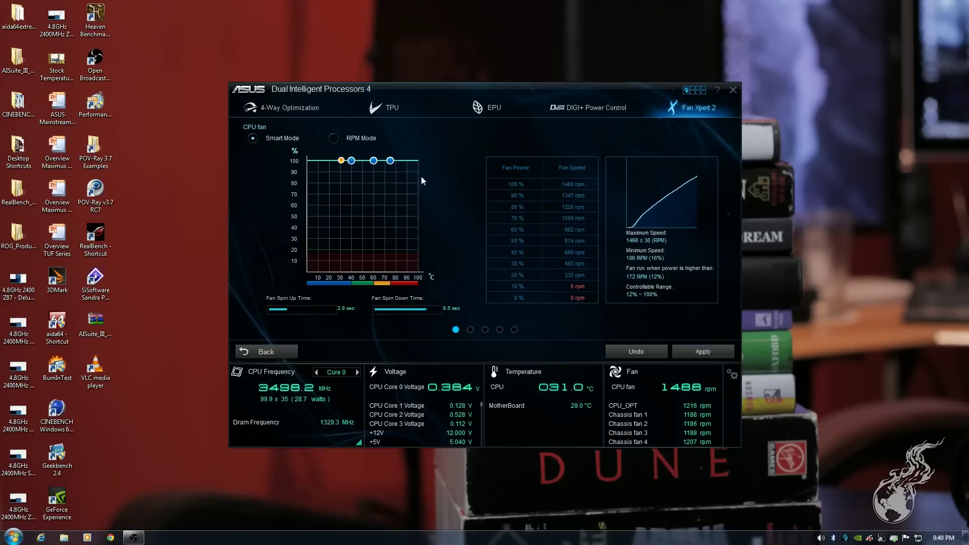
left_click_drag(369, 161, 391, 179)
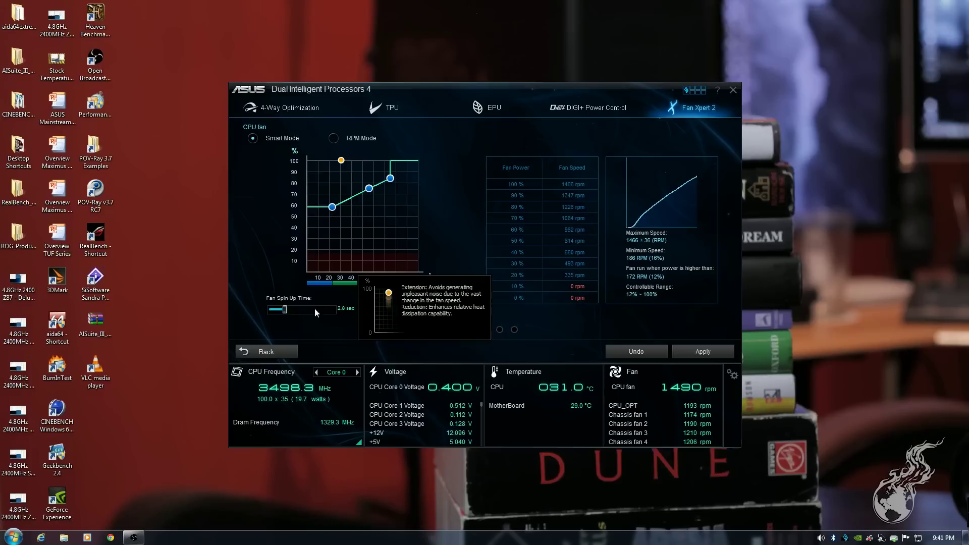
left_click(335, 139)
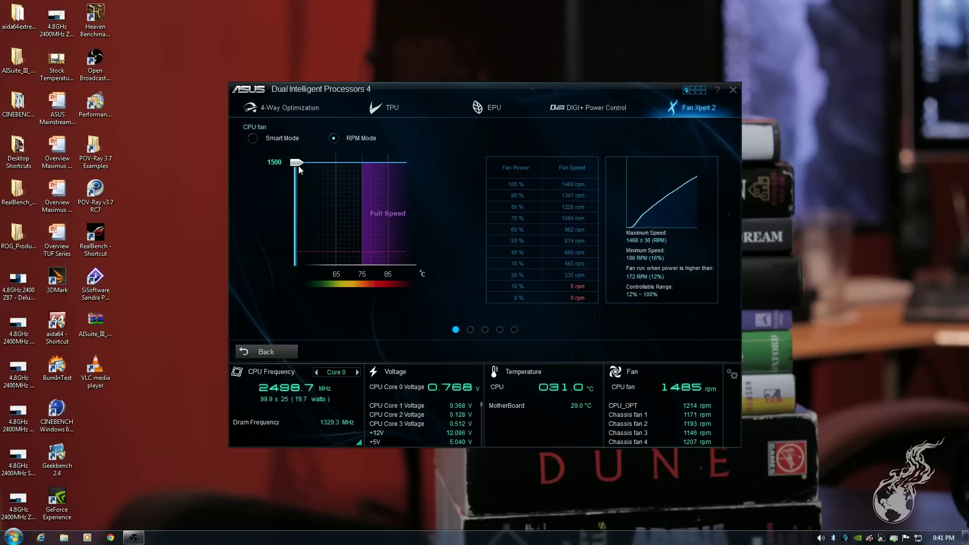
left_click(296, 350)
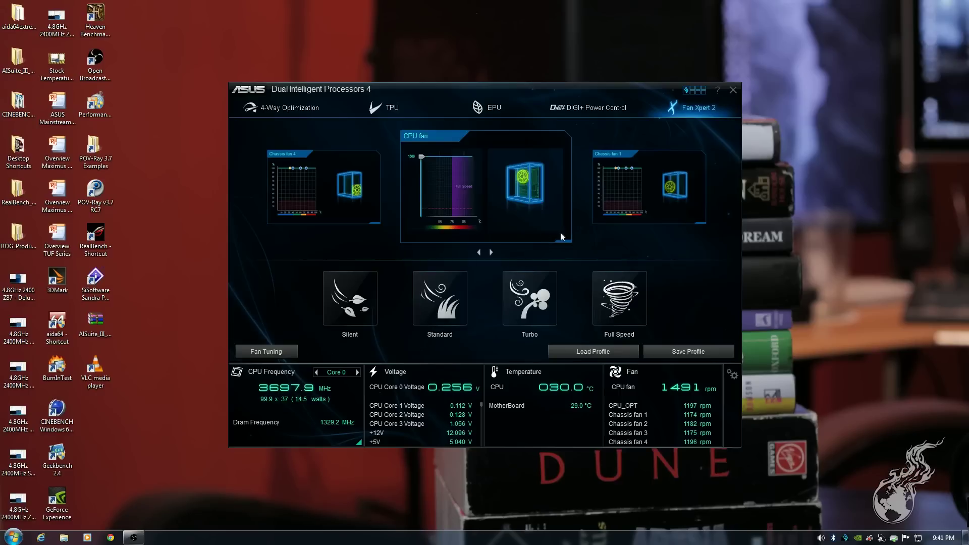
Examine the name and position options for Chassis fan 1 and leave them without saving.
left_click(596, 186)
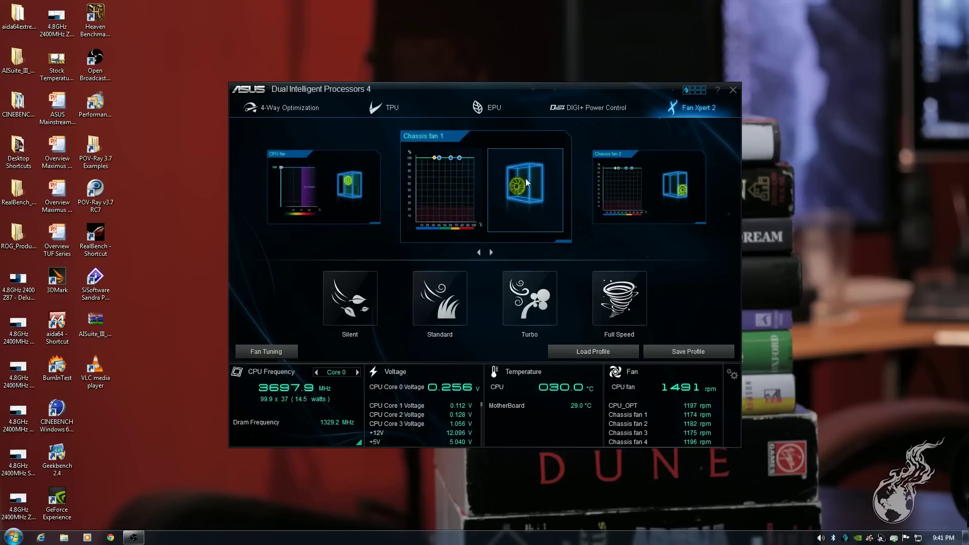
left_click(525, 183)
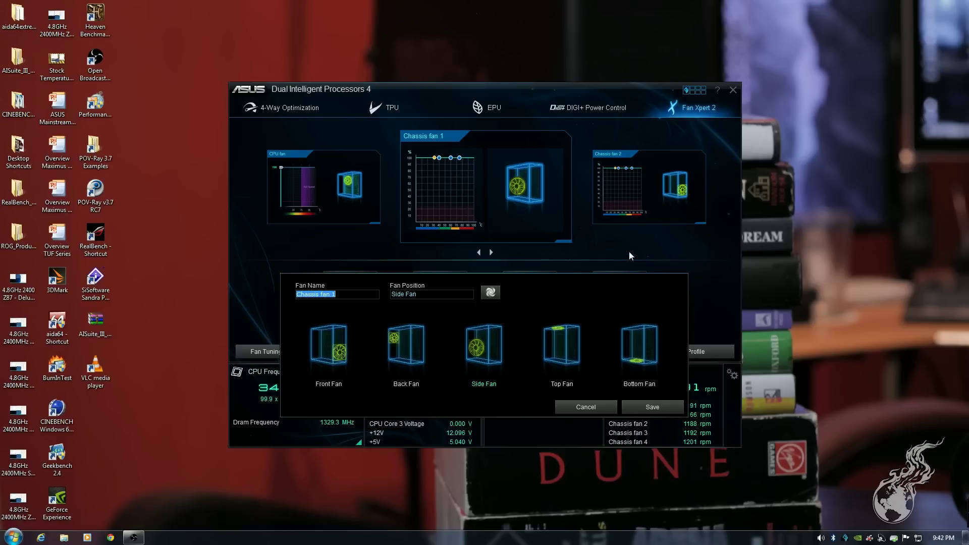
left_click(588, 408)
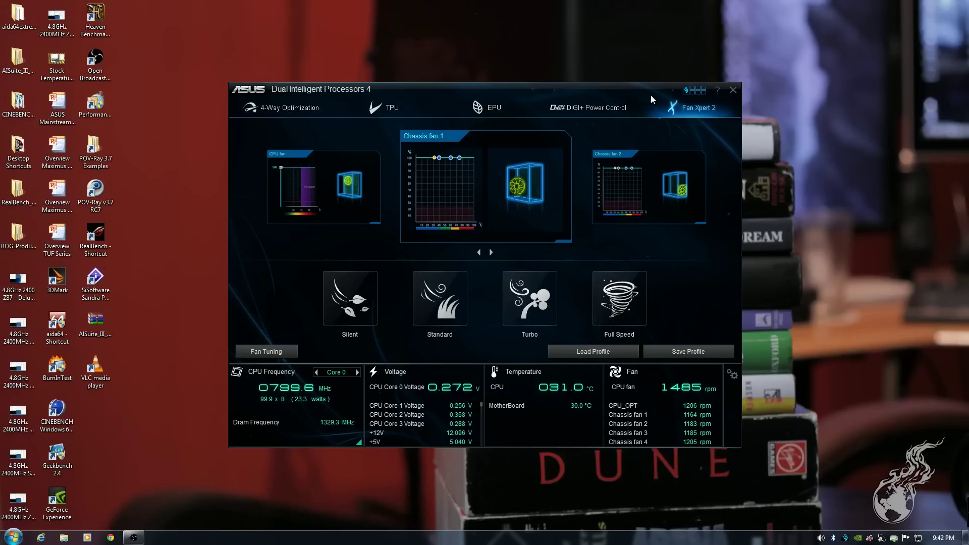
Look over Network iControl's EZ Start page from the AI Suite 3 utilities and return to Dual Intelligent Processors 4.
left_click(686, 91)
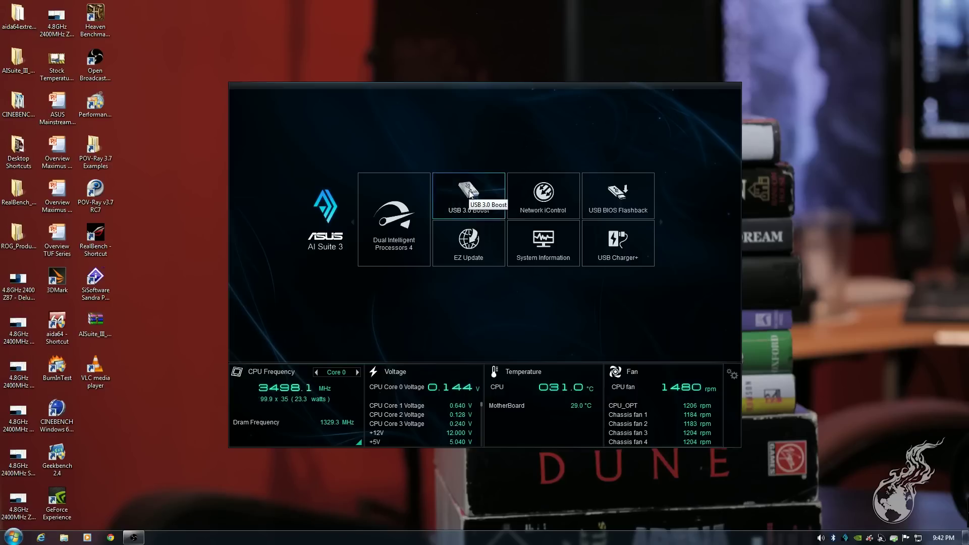
left_click(554, 195)
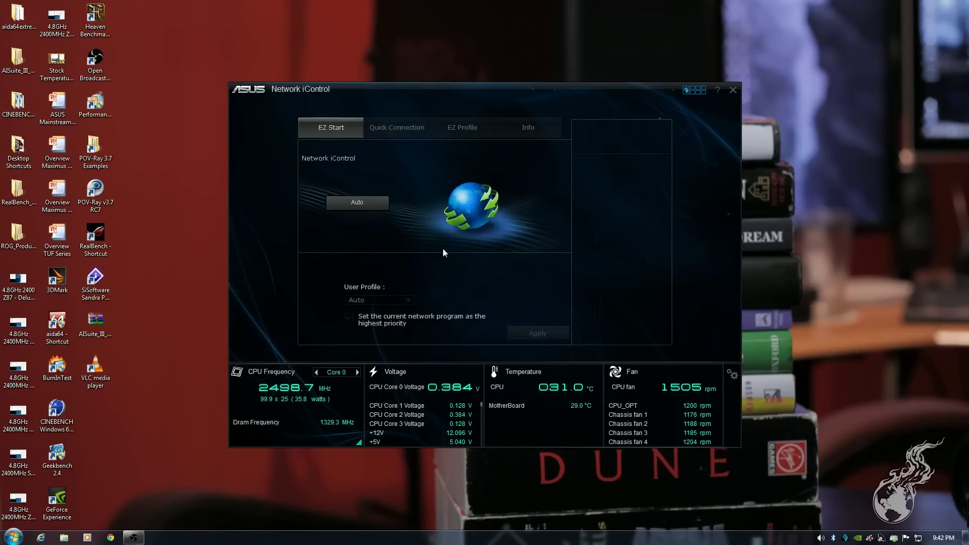
left_click(688, 90)
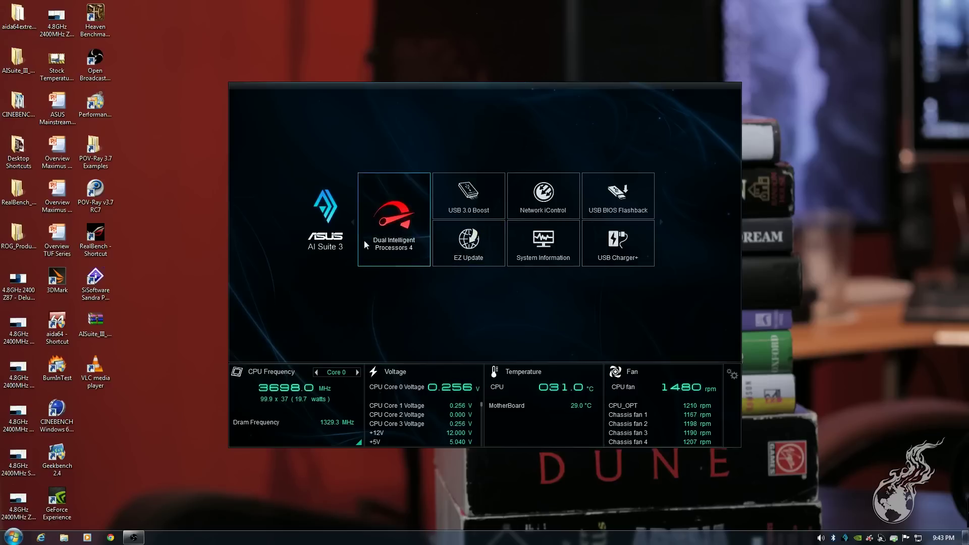
left_click(388, 223)
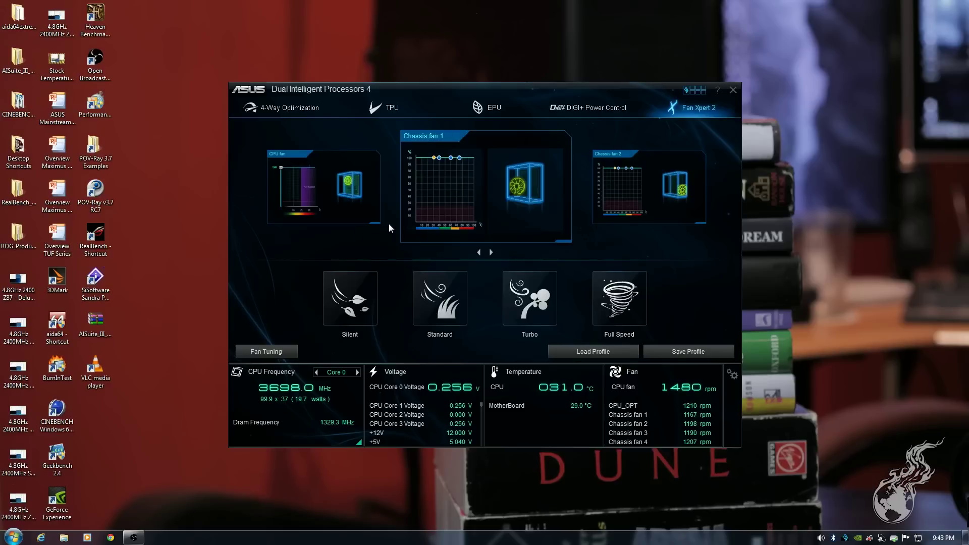
Open Windows Task Manager and move its window clear of the CPU frequency and voltage readings.
right_click(800, 537)
left_click(802, 511)
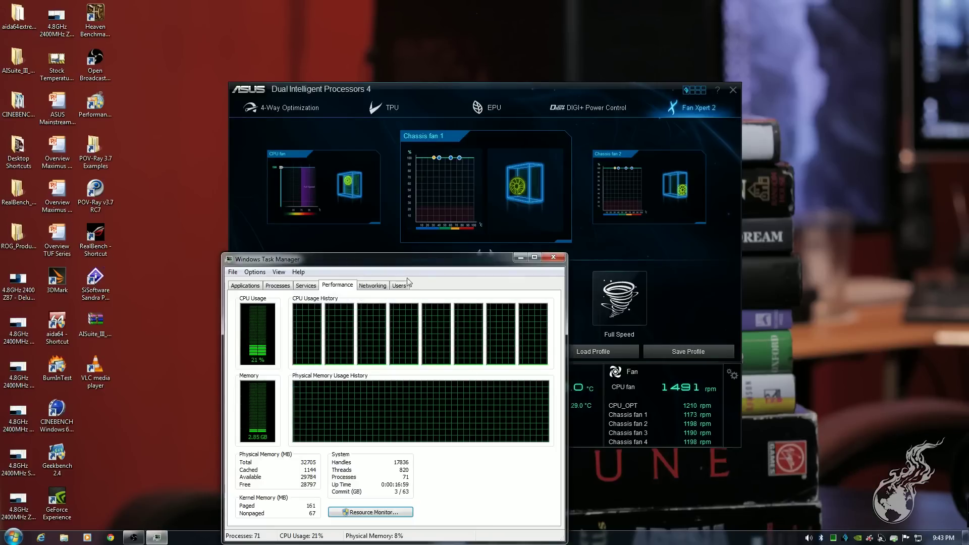
left_click_drag(402, 259, 709, 218)
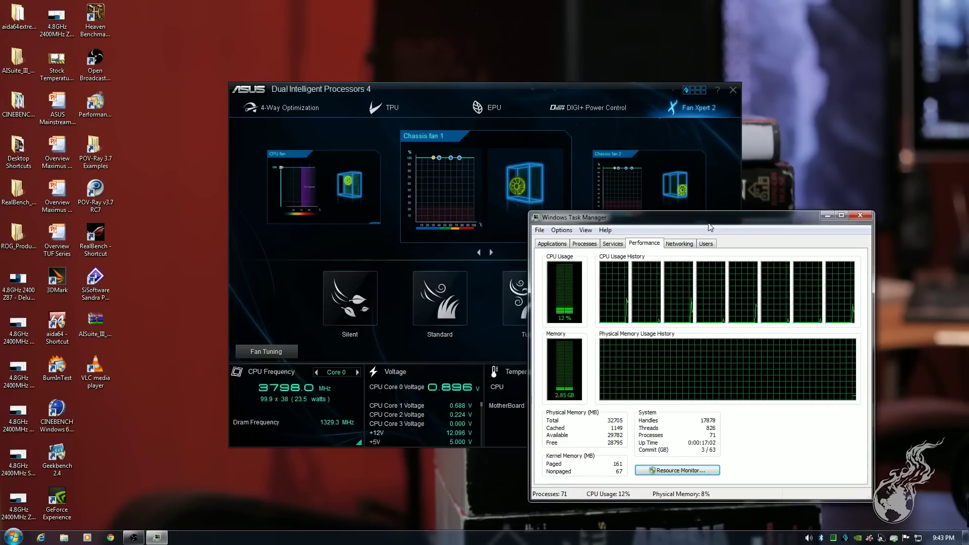